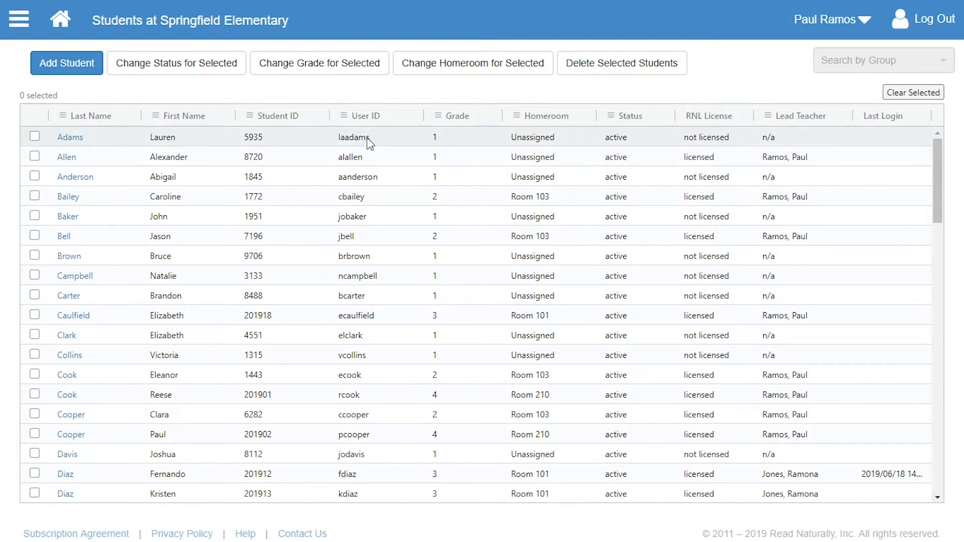
Open the Add Student form and look over the optional Student ID, Homeroom and Contact fields
click(85, 67)
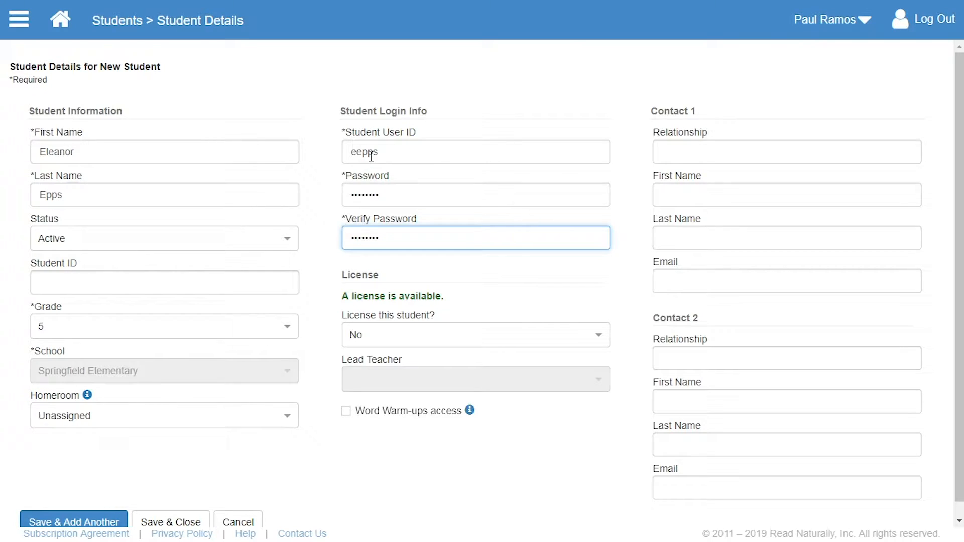
click(246, 282)
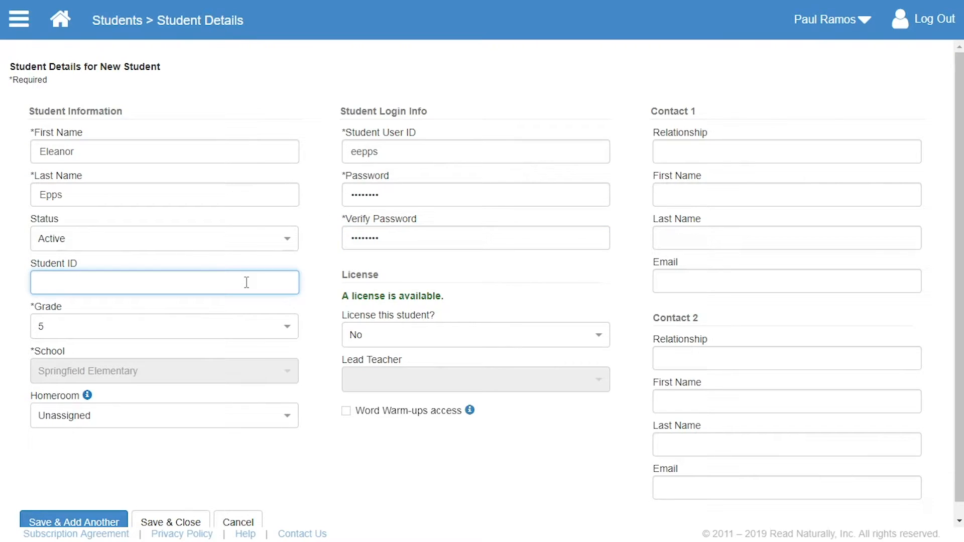
click(251, 416)
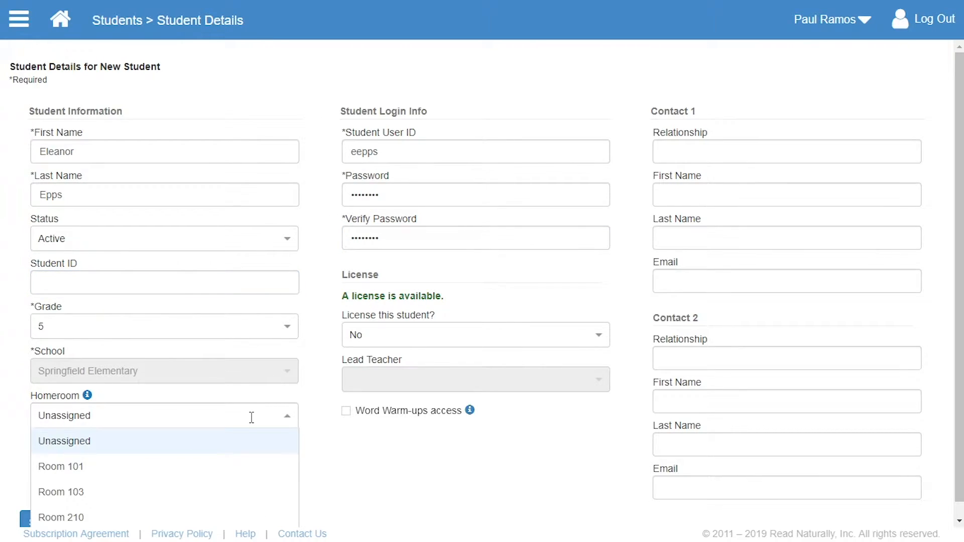
click(677, 145)
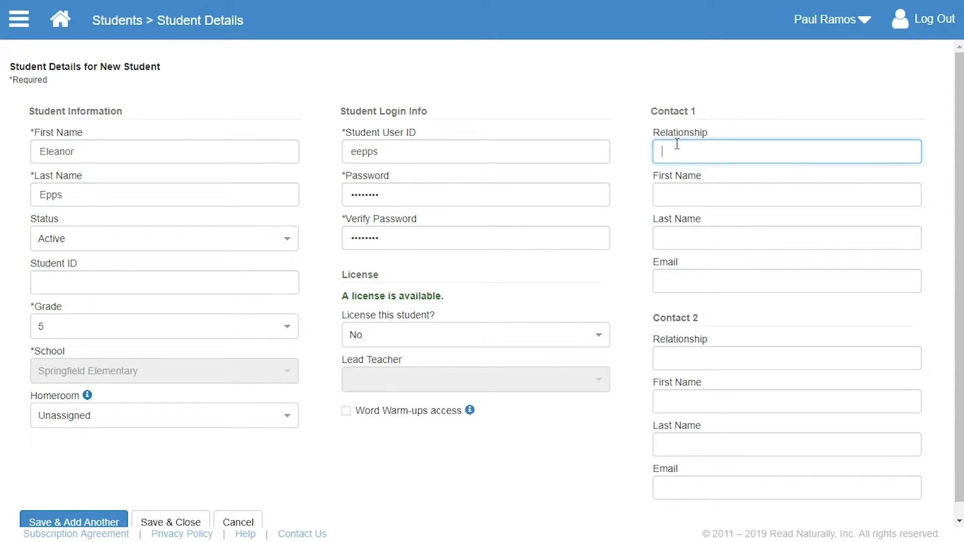
click(634, 189)
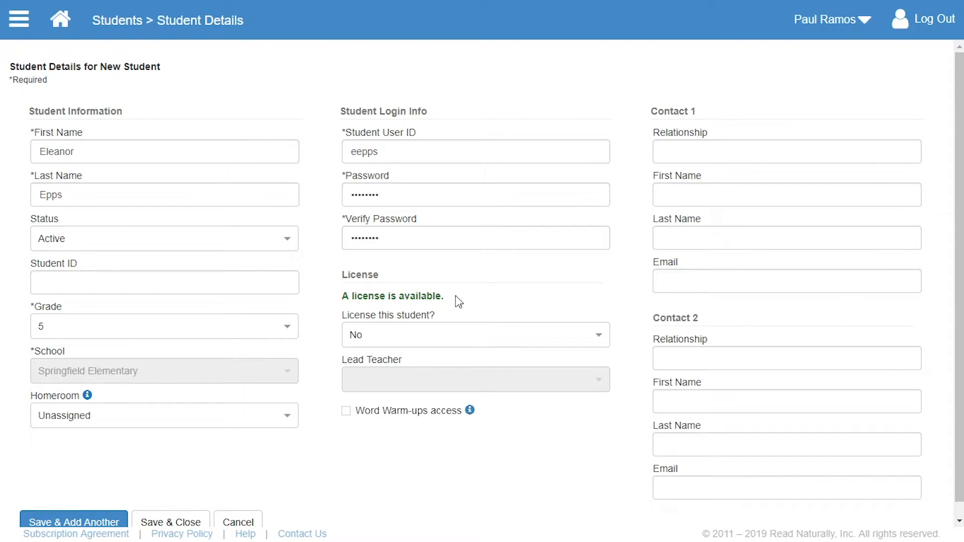
License the new student, assign the logged-in teacher as lead teacher, and save and close the record
click(595, 337)
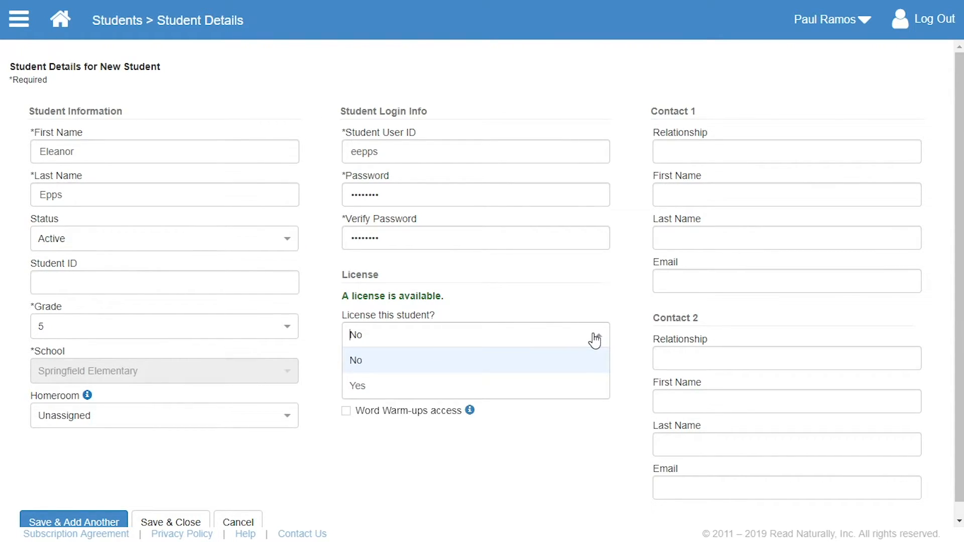
click(587, 385)
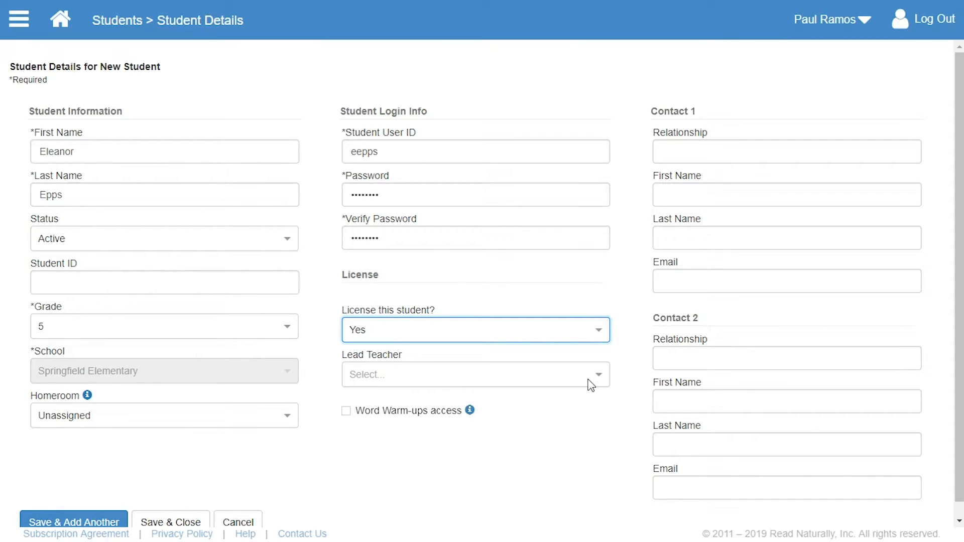
click(599, 377)
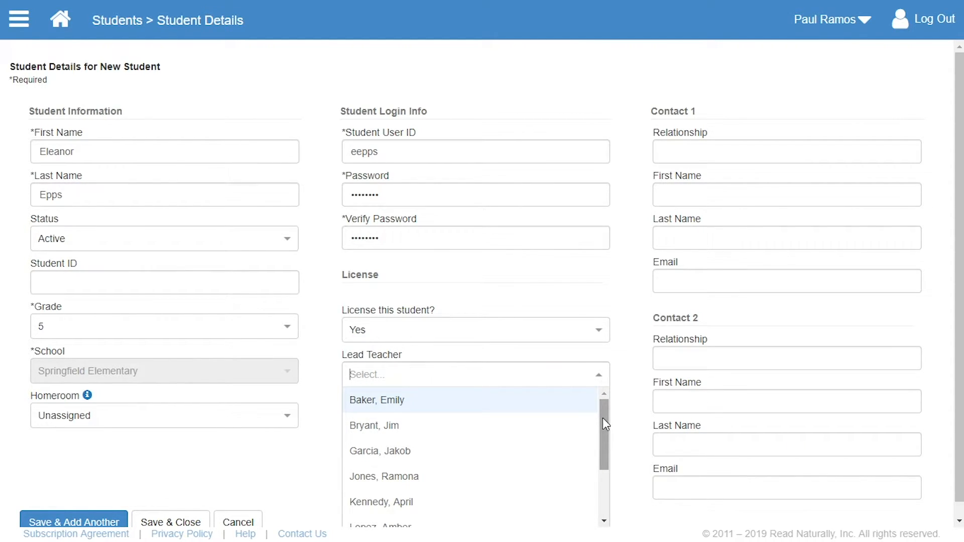
drag(603, 418, 608, 485)
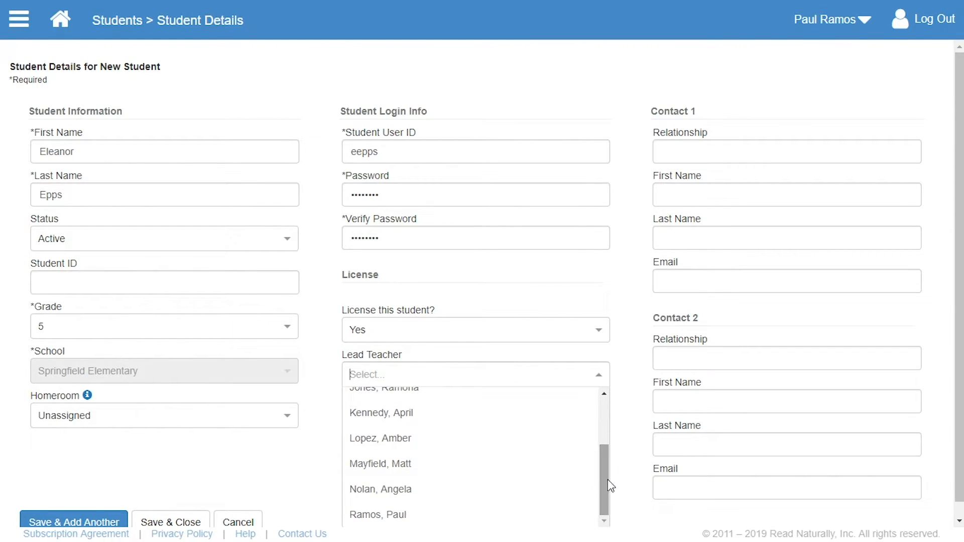
click(531, 518)
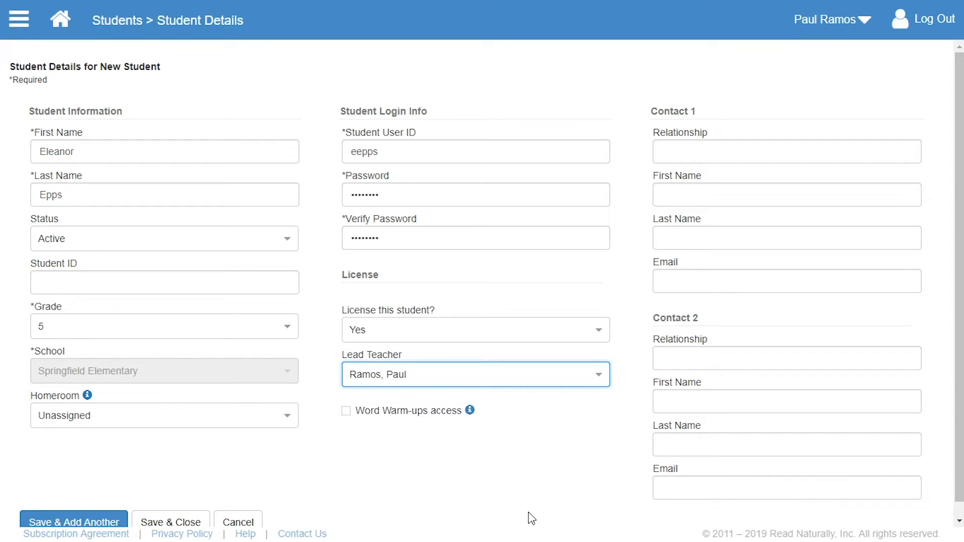
click(183, 521)
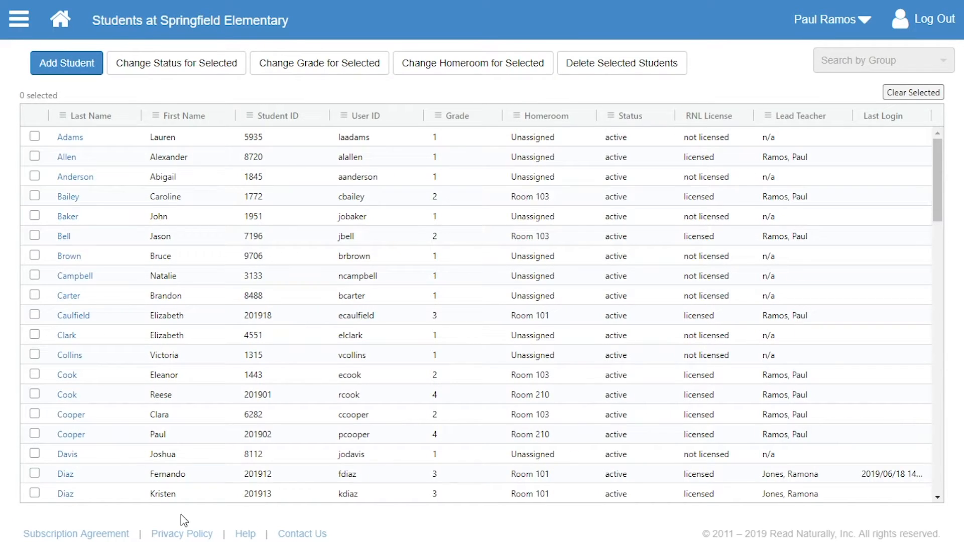
Open the grade 3 Room 101 student near the end of the list and change their status to Inactive, confirming the save
scroll(205, 280, down, 5)
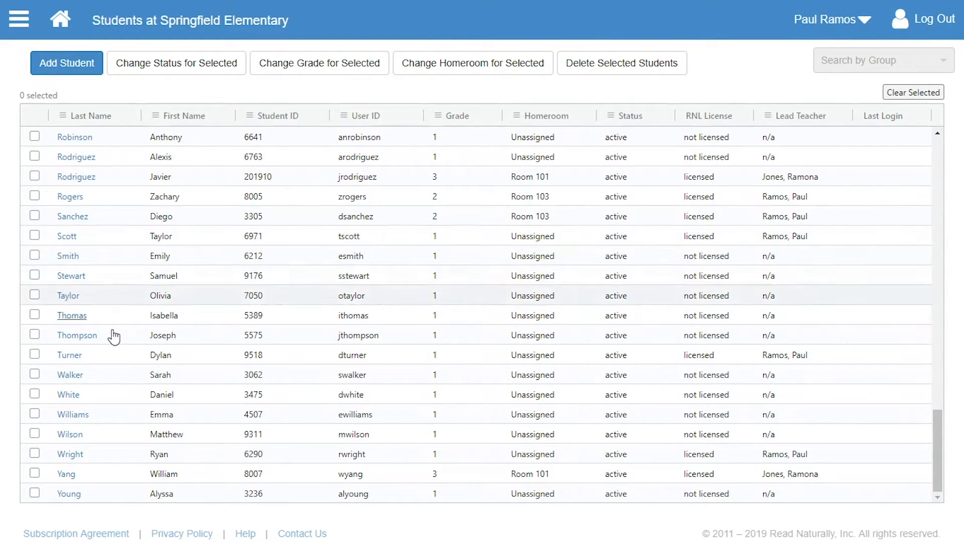
click(70, 474)
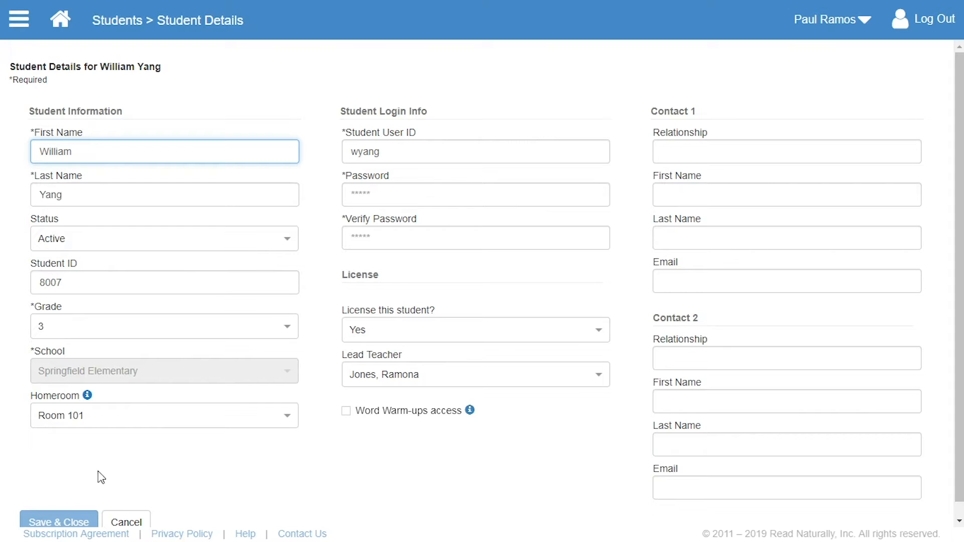
click(287, 239)
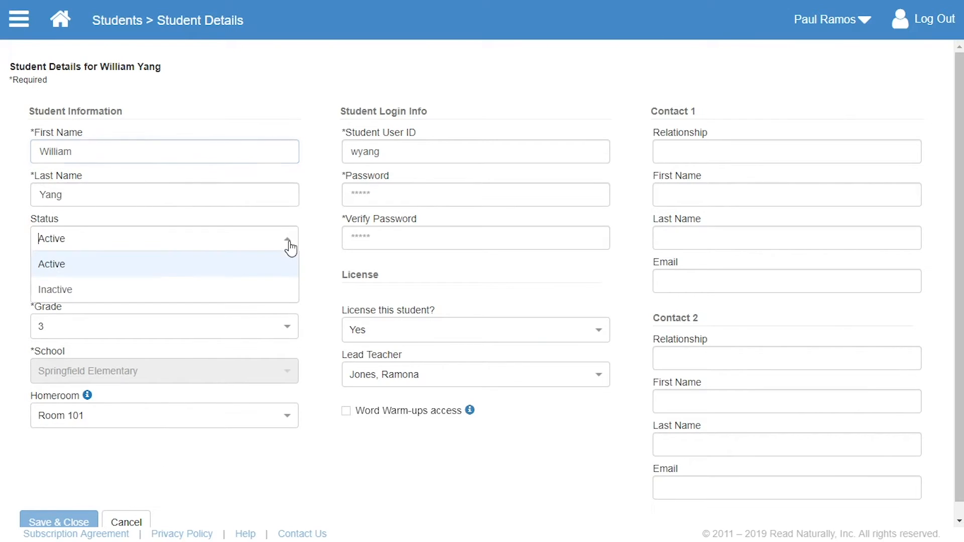
click(282, 285)
click(81, 522)
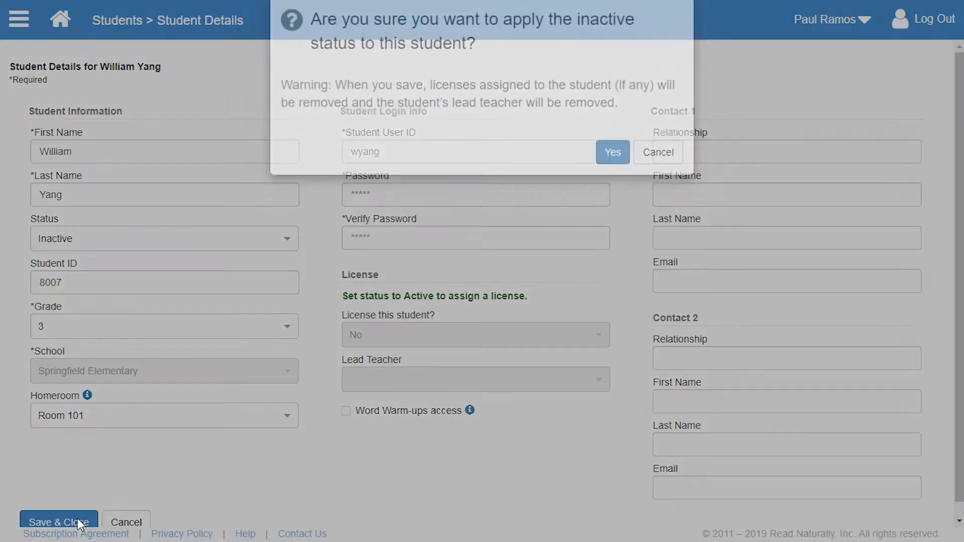
click(612, 177)
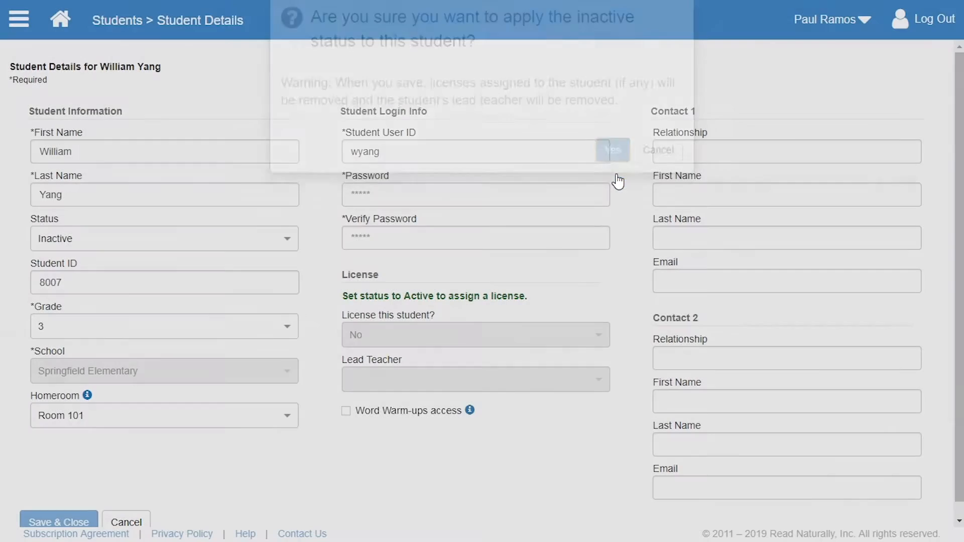
Filter the student list by Status to show only Active students
scroll(619, 179, down, 10)
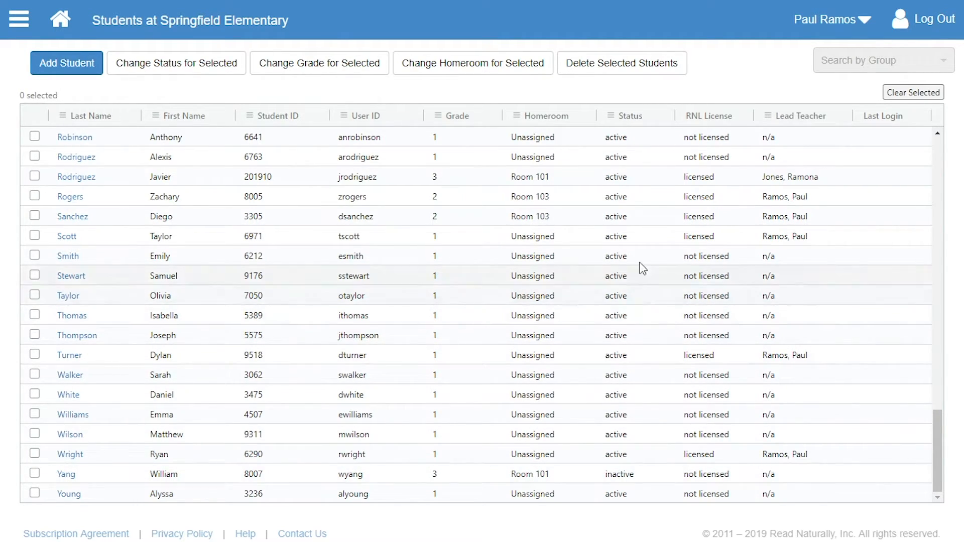
click(610, 120)
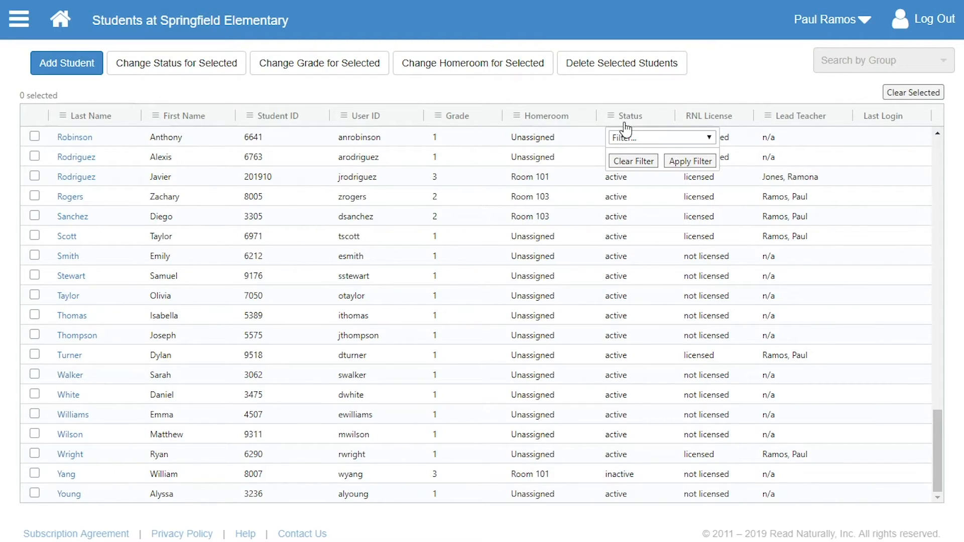
click(658, 139)
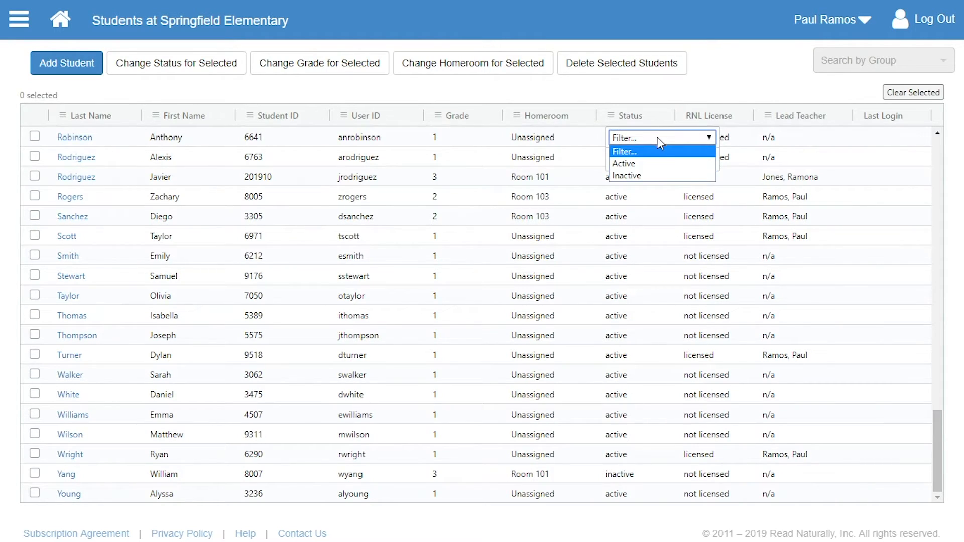
click(653, 163)
click(684, 162)
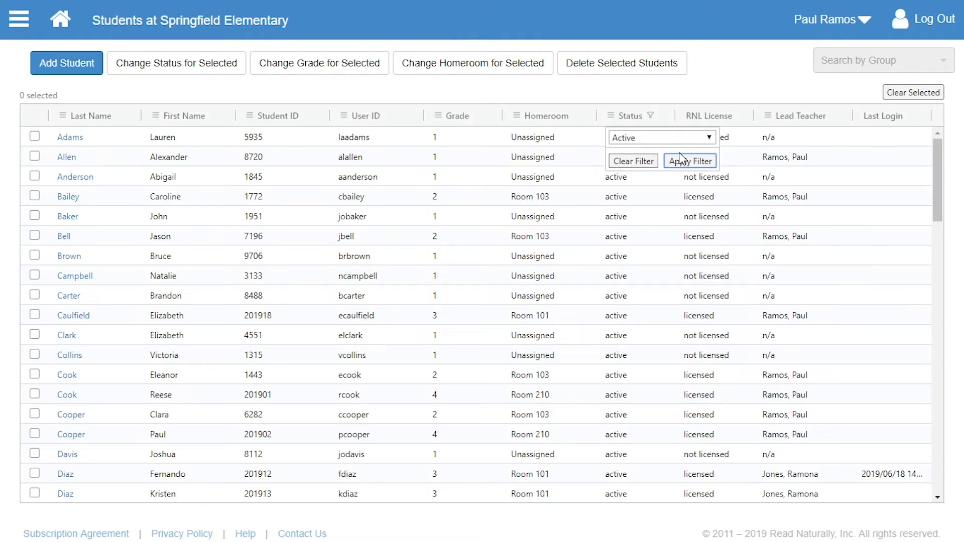
scroll(645, 189, down, 20)
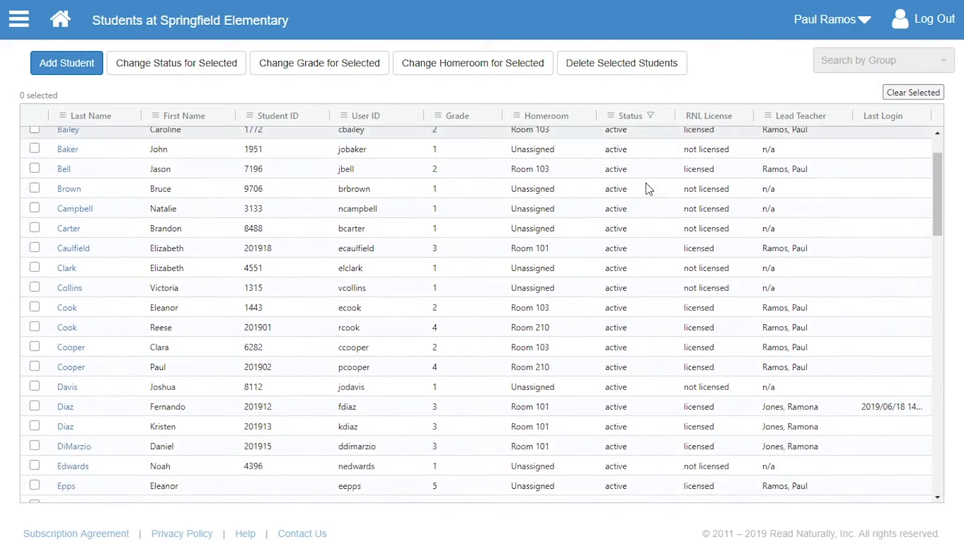
scroll(645, 189, down, 5)
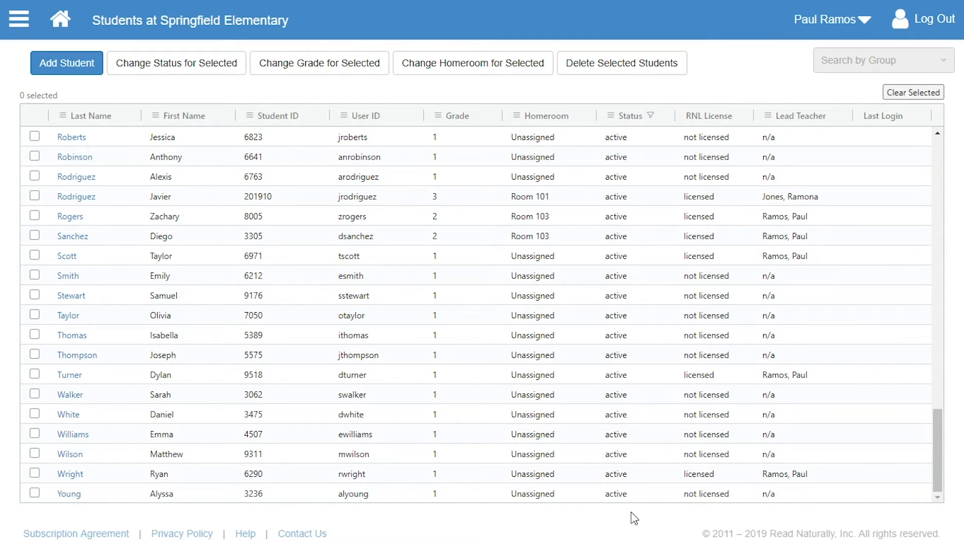
click(35, 453)
click(35, 414)
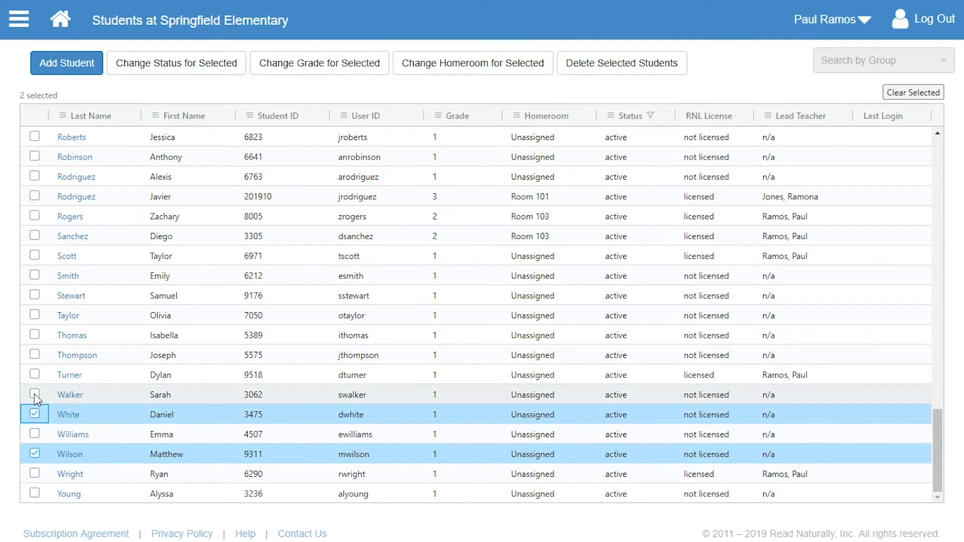
click(34, 394)
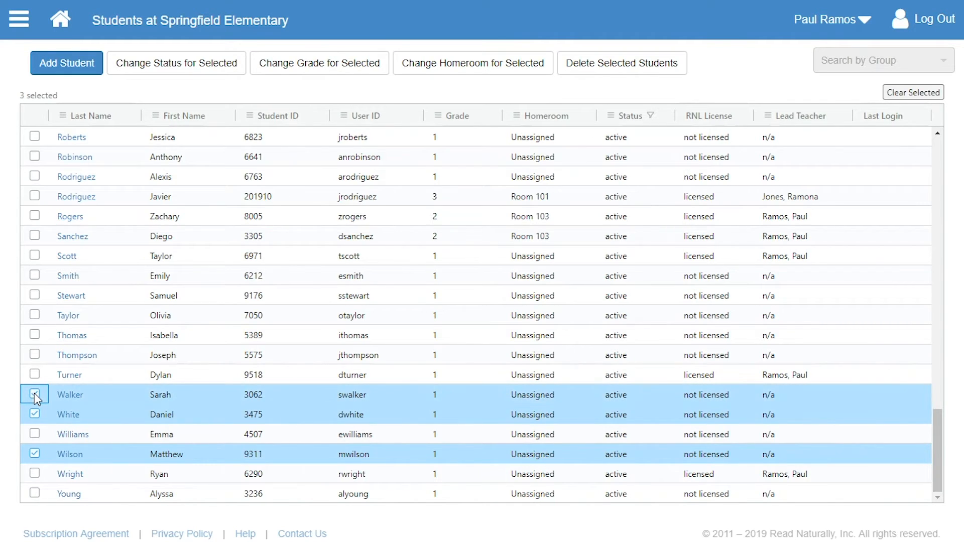
click(189, 65)
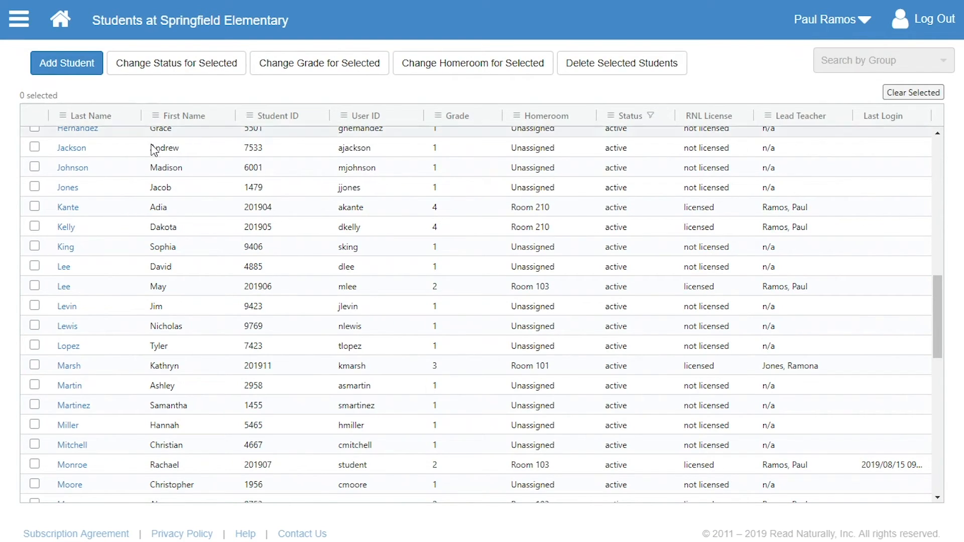
Open a grade 1 student's record in the middle of the list and set the status to Inactive, confirming the save
click(66, 306)
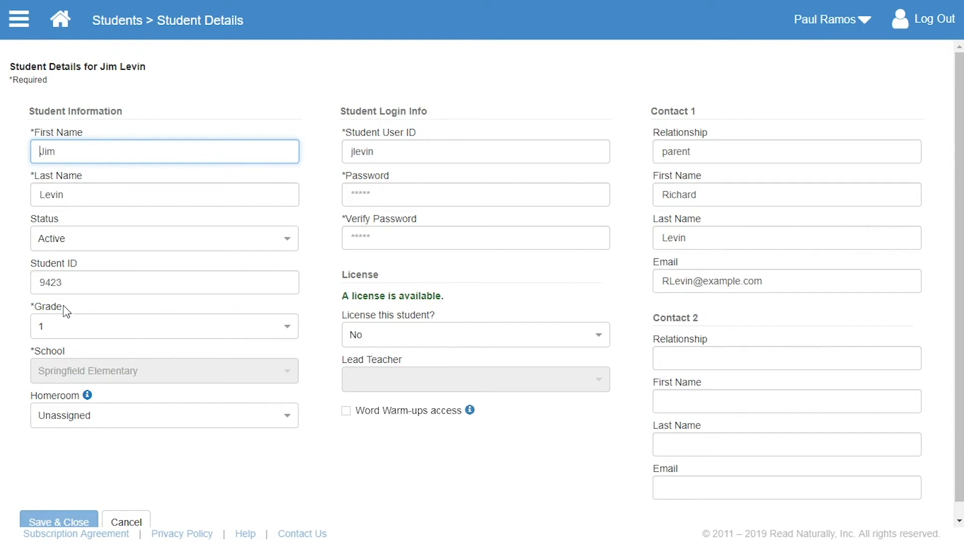
click(284, 250)
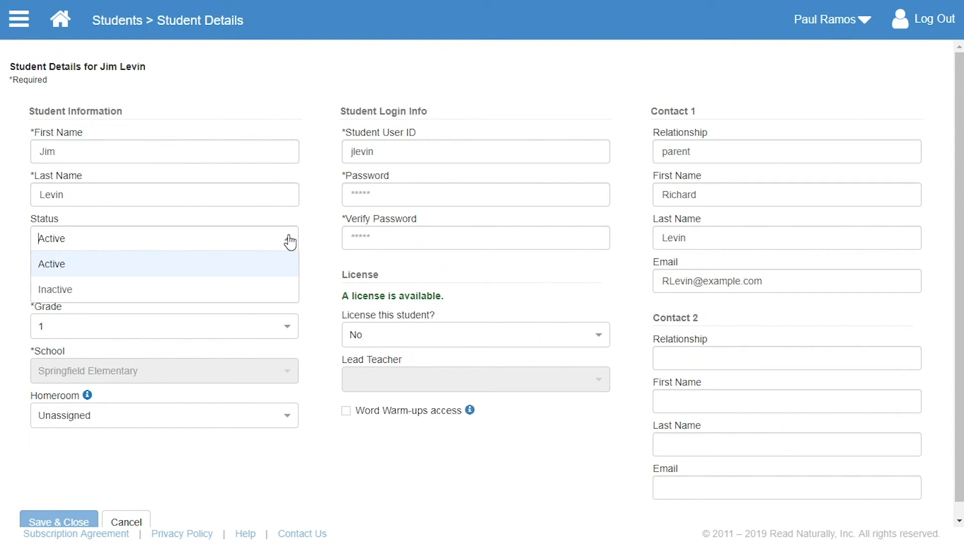
click(275, 282)
click(70, 521)
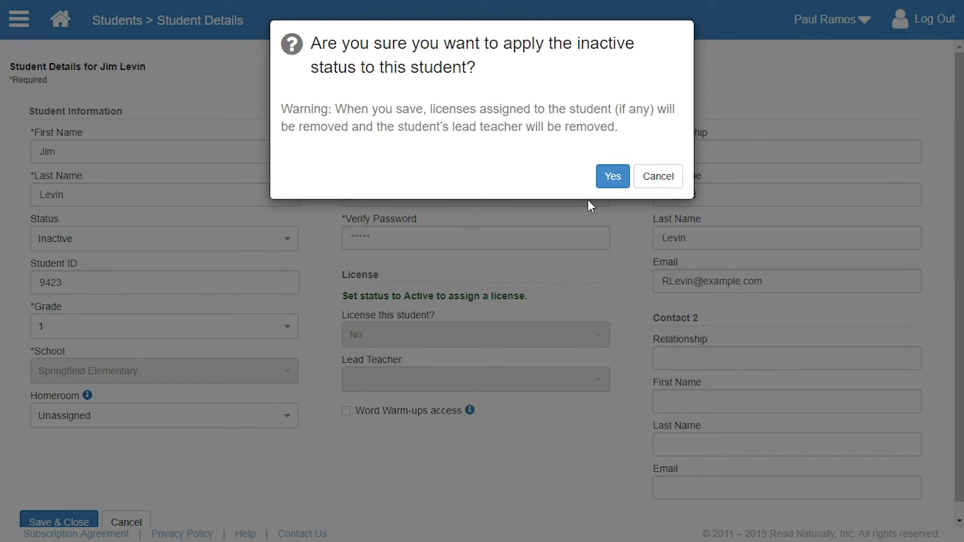
click(612, 178)
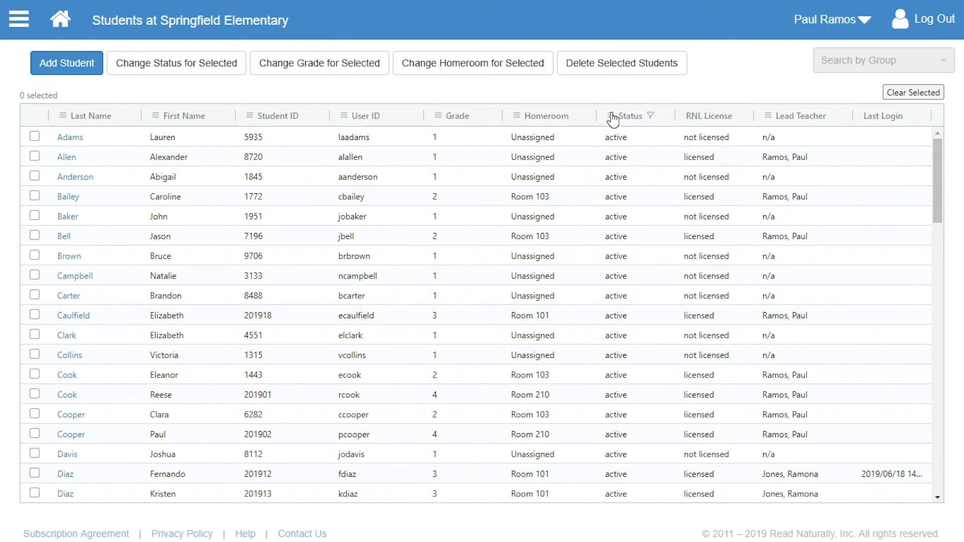
Change the Status filter to show only Inactive students
click(611, 117)
click(686, 141)
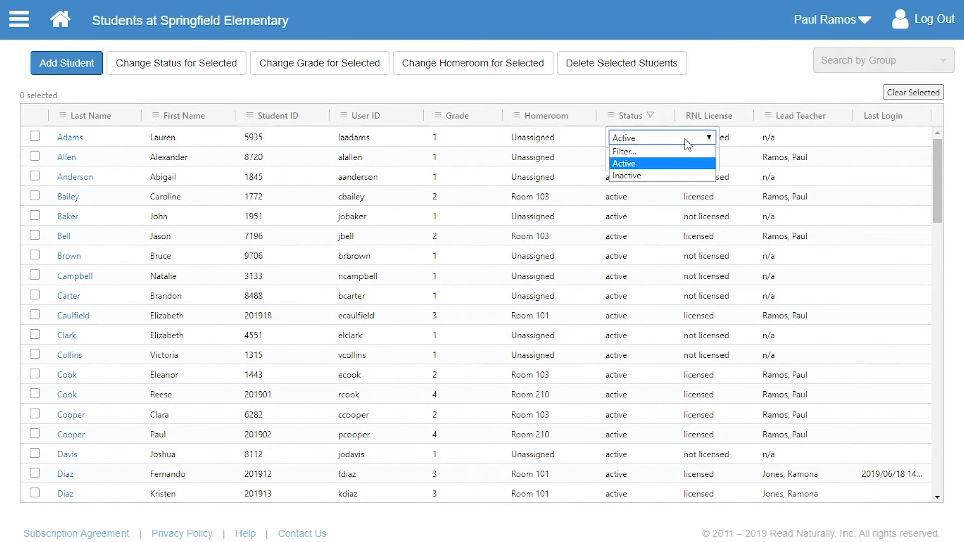
click(677, 175)
click(680, 162)
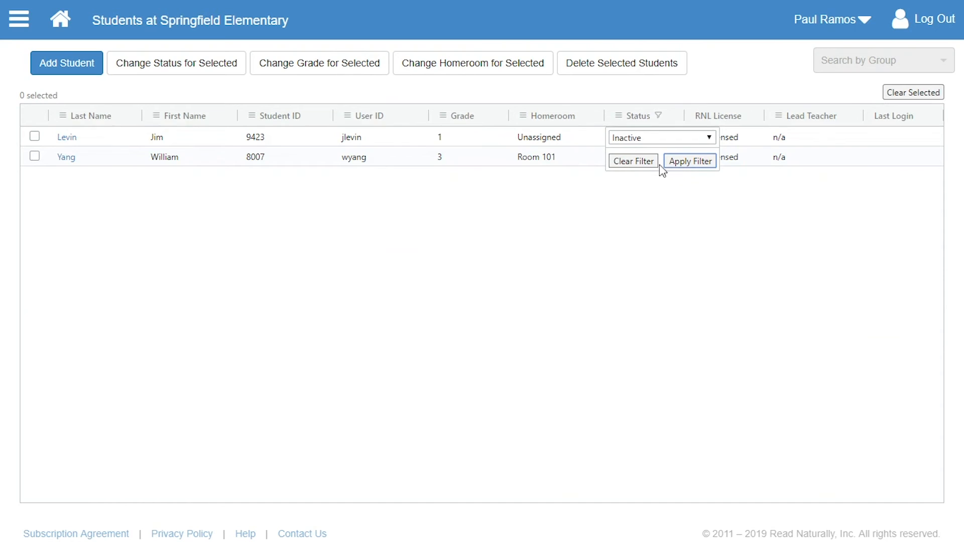
click(415, 203)
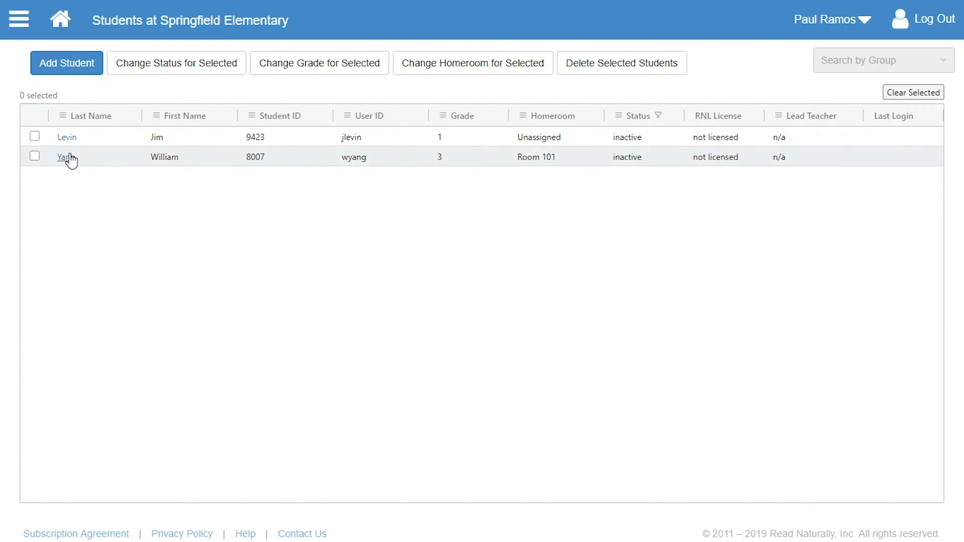
Select the first inactive student in the list and delete them, confirming the deletion
click(34, 136)
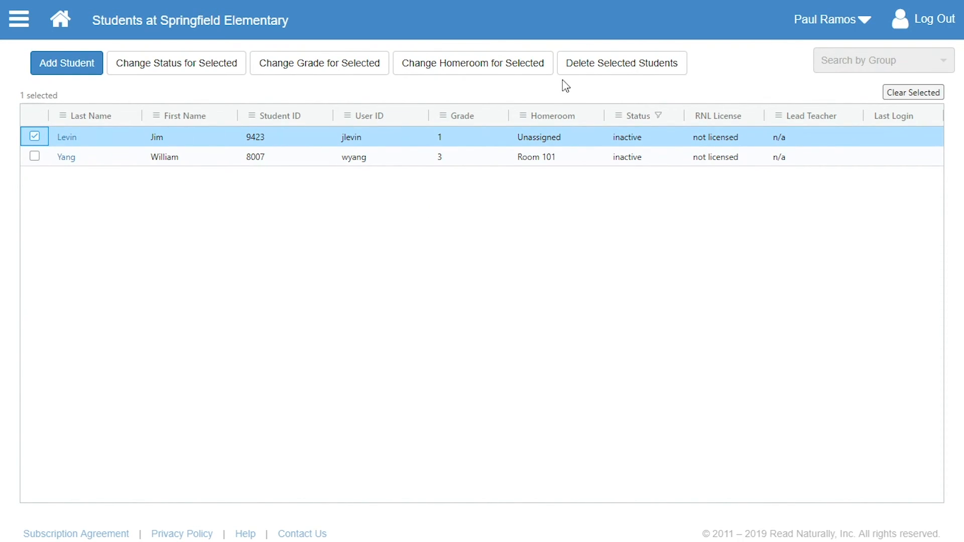
click(610, 70)
click(625, 179)
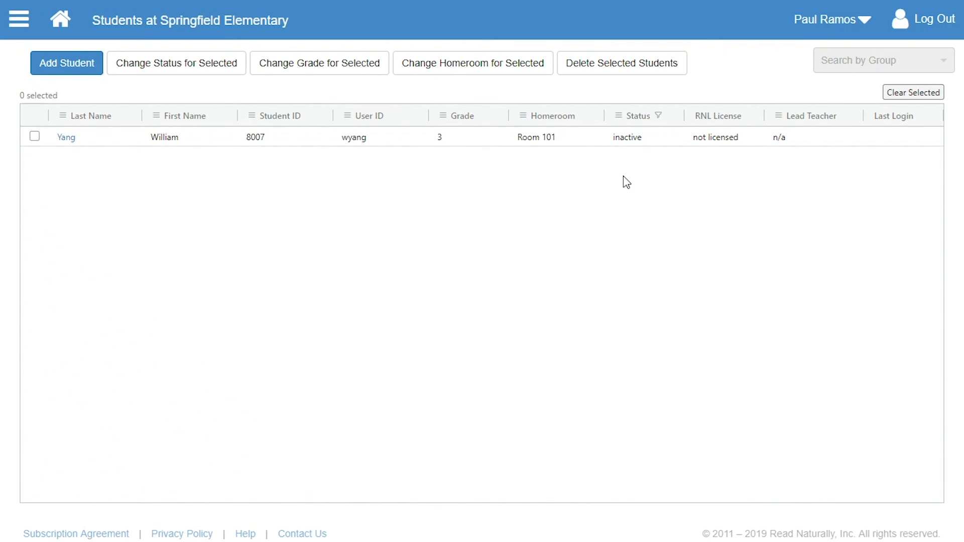
Clear the Status filter to show all students again
click(621, 126)
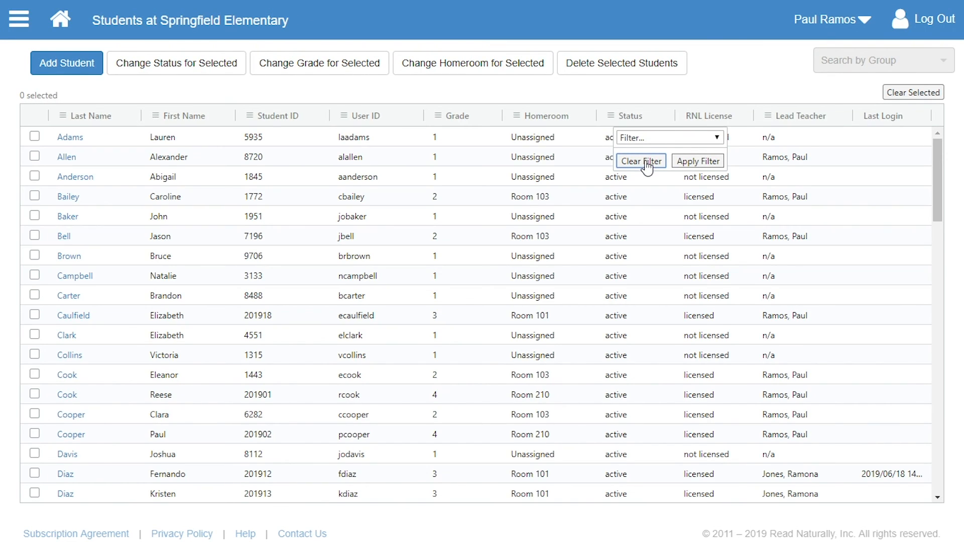
click(641, 88)
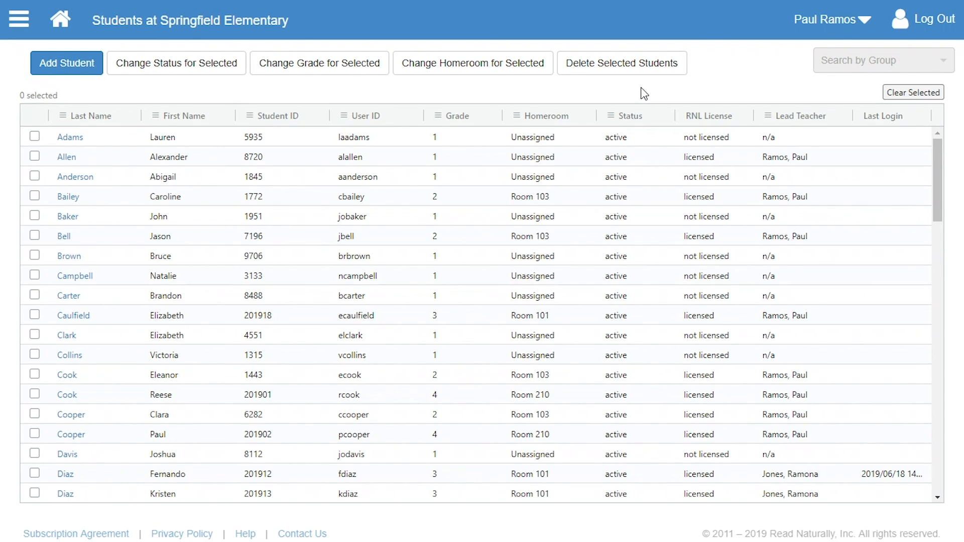